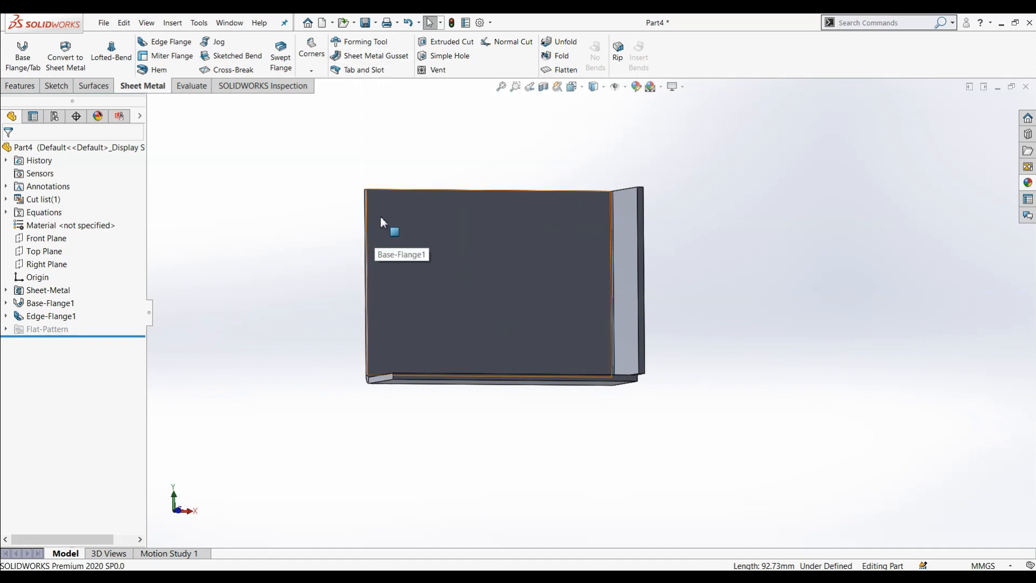
{"action": "left_click", "coordinate": [20, 88]}
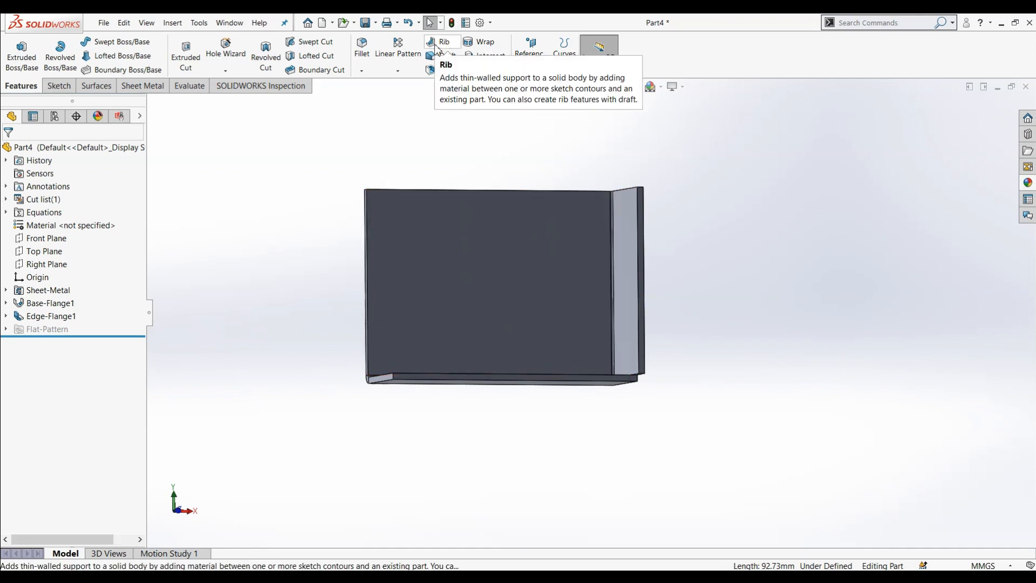
{"action": "left_click", "coordinate": [143, 87]}
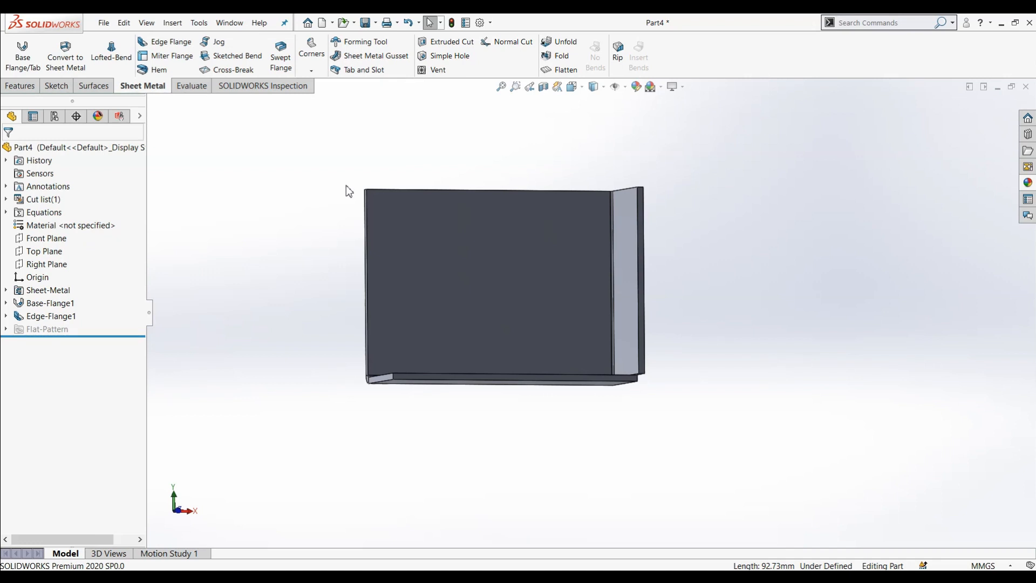
Start a sheet metal gusset between the large base face and the inner face of the adjacent vertical flange.
{"action": "middle_click_drag", "start_coordinate": [344, 321], "coordinate": [516, 303]}
{"action": "scroll", "coordinate": [516, 302], "scroll_direction": "down", "scroll_amount": 3}
{"action": "middle_click_drag", "start_coordinate": [370, 297], "coordinate": [327, 271]}
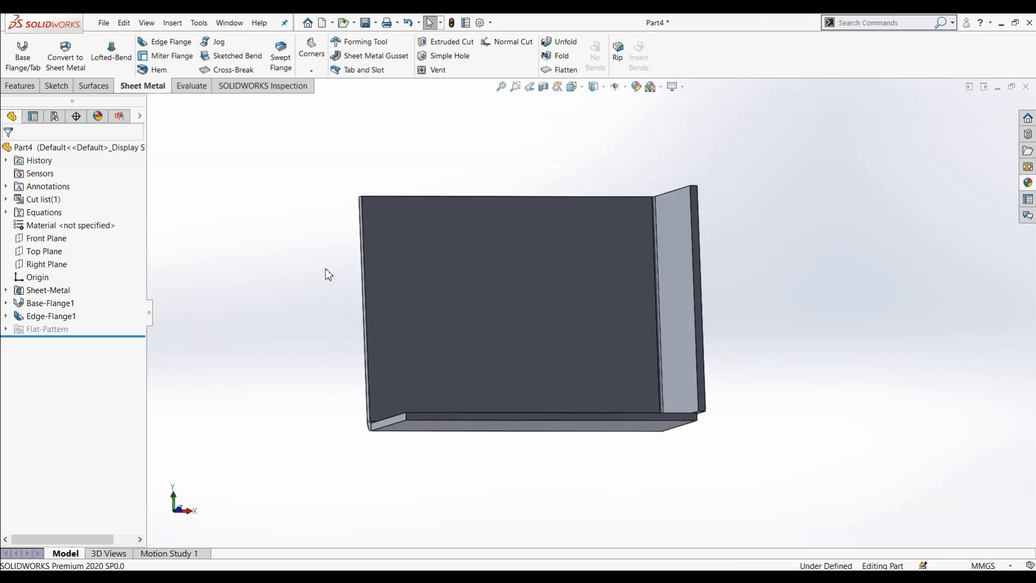
{"action": "left_click", "coordinate": [387, 56]}
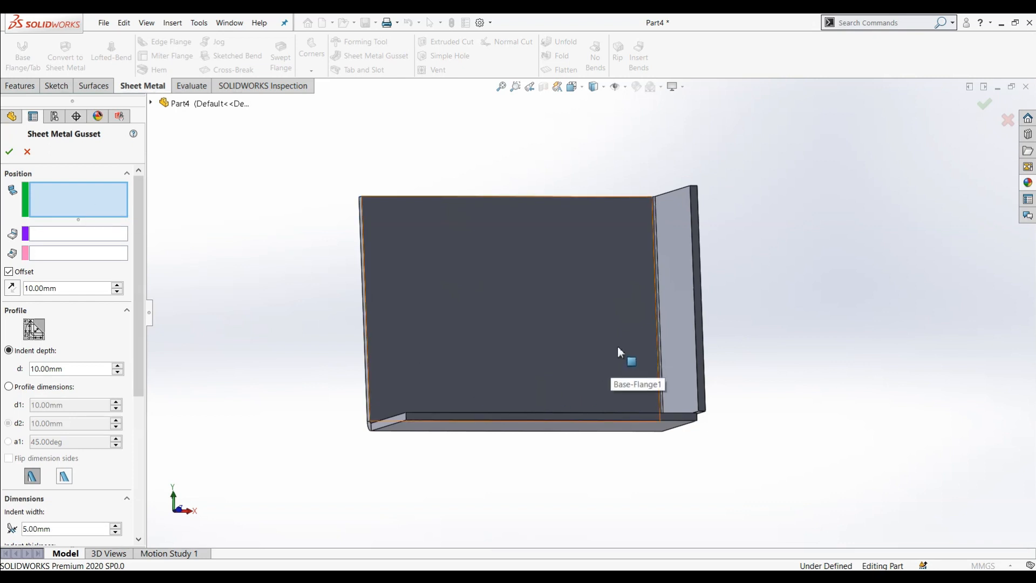
{"action": "left_click", "coordinate": [562, 319]}
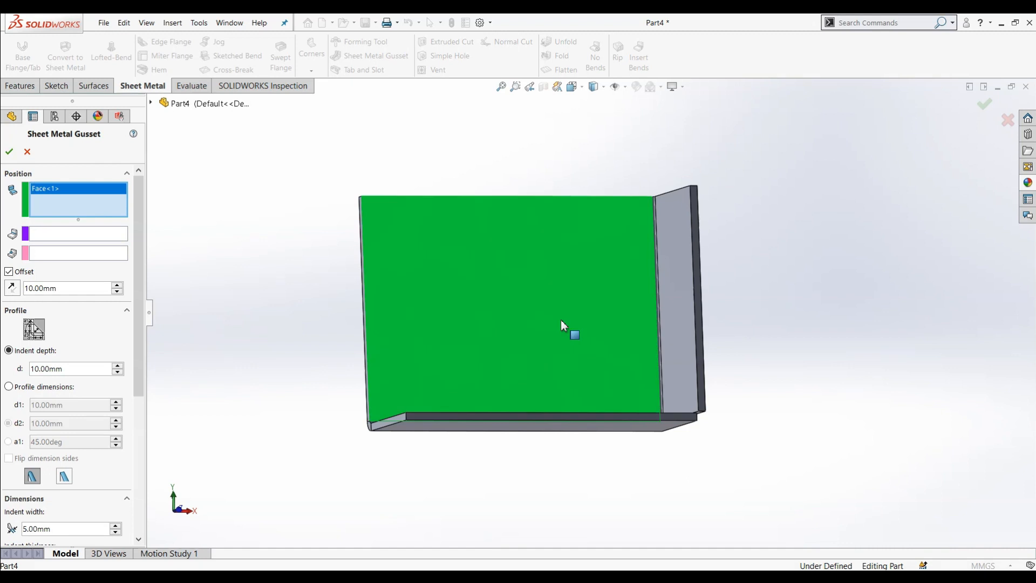
{"action": "left_click", "coordinate": [684, 295]}
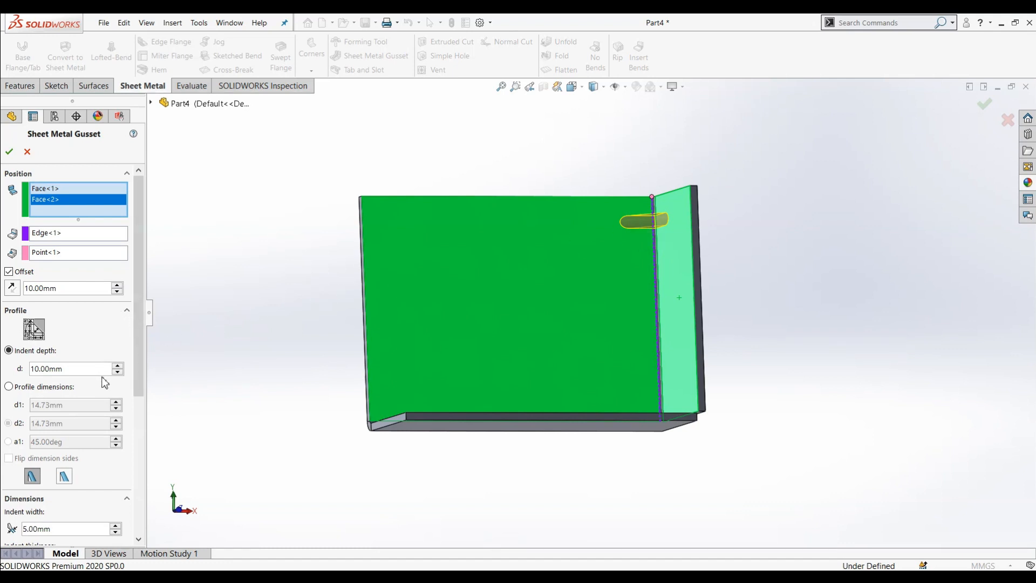
Set the gusset's indent depth to 20 mm and its offset from the reference point to 40 mm.
{"action": "left_click", "coordinate": [117, 367]}
{"action": "left_click", "coordinate": [117, 366]}
{"action": "left_click", "coordinate": [118, 372]}
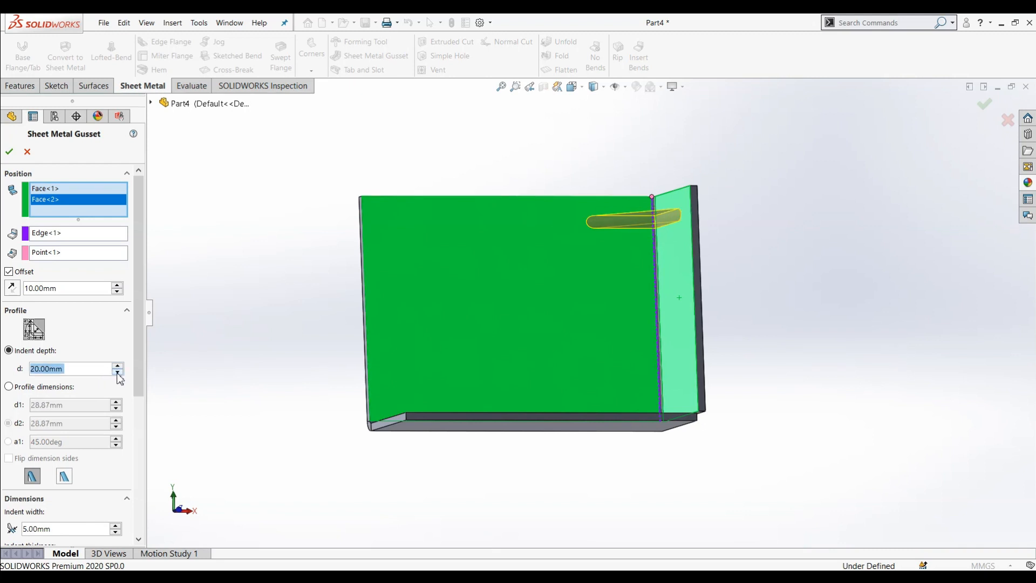
{"action": "left_click", "coordinate": [117, 285]}
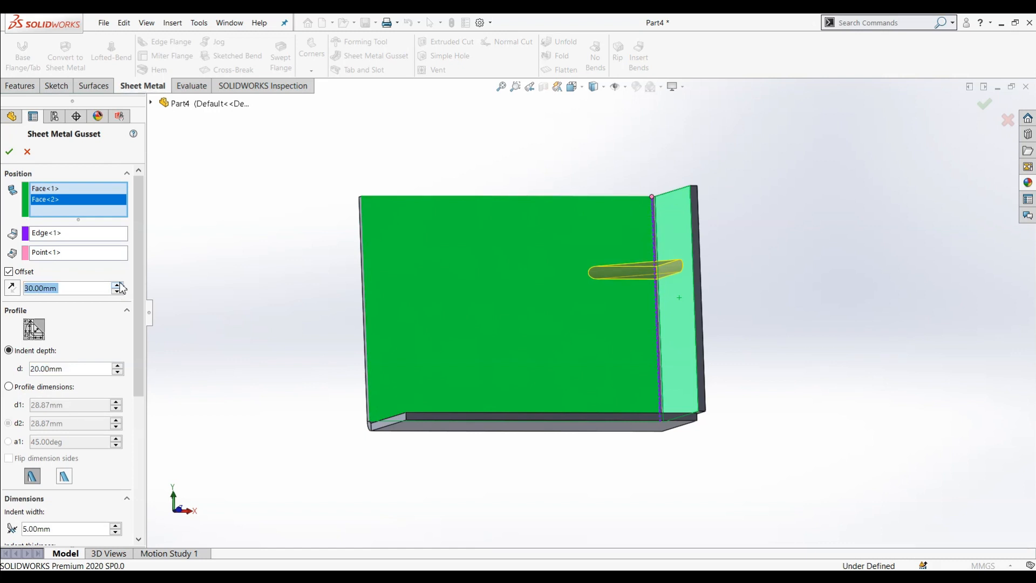
{"action": "double_click", "coordinate": [118, 285]}
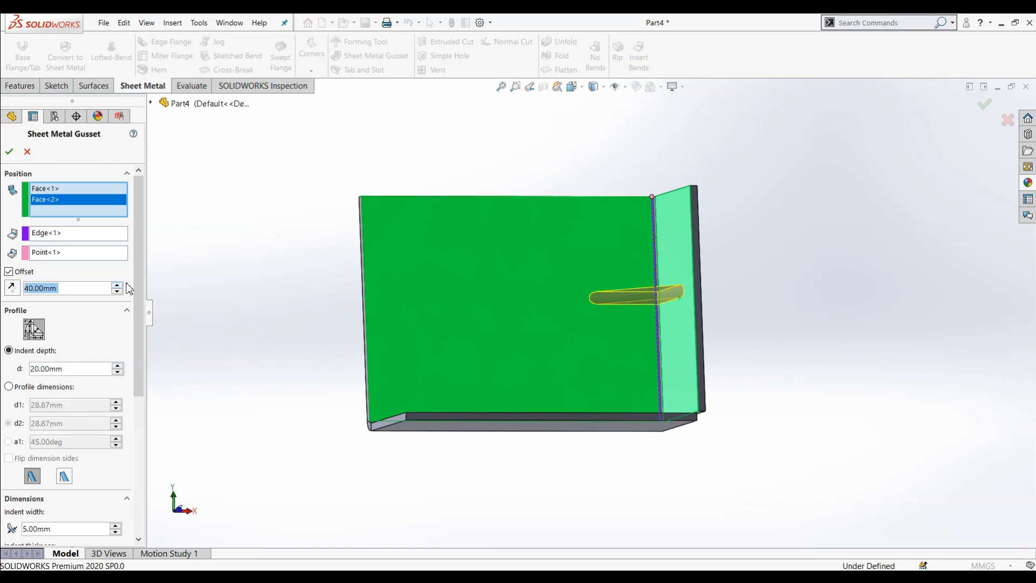
Set the gusset's indent width to 15 mm.
{"action": "middle_click_drag", "start_coordinate": [376, 358], "coordinate": [355, 319]}
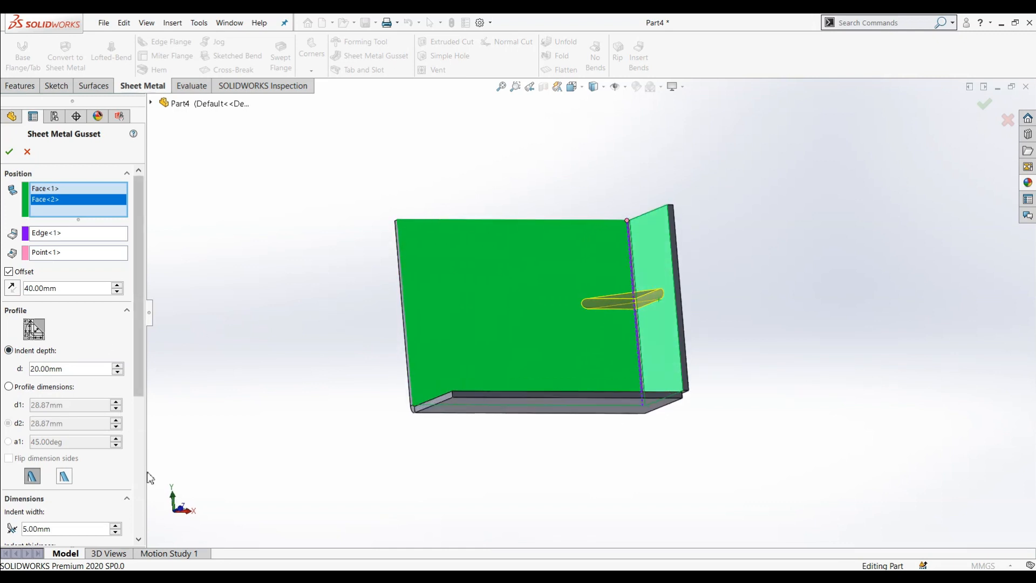
{"action": "left_click", "coordinate": [141, 541]}
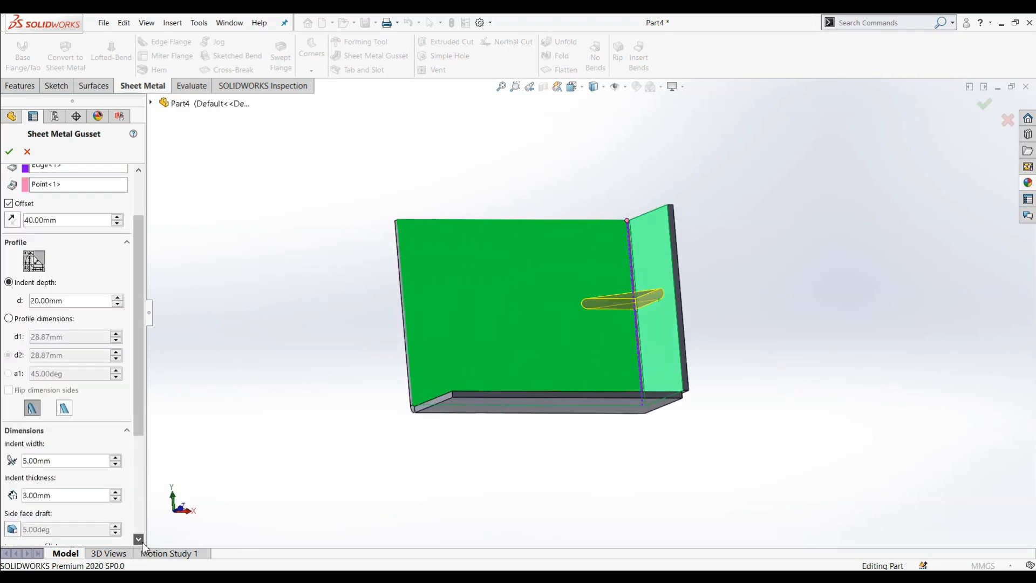
{"action": "left_click", "coordinate": [139, 539]}
{"action": "left_click", "coordinate": [138, 539]}
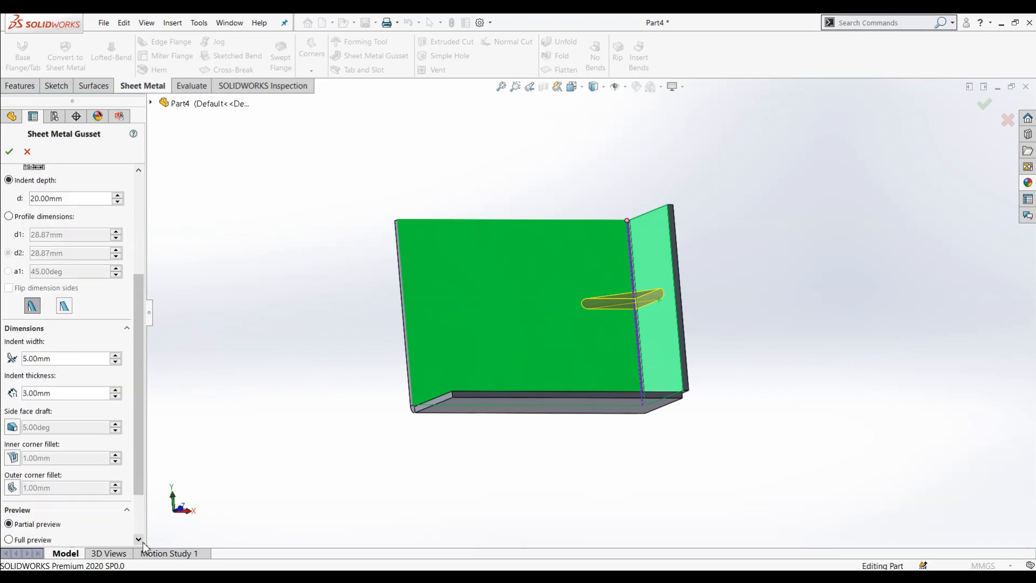
{"action": "left_click", "coordinate": [115, 355]}
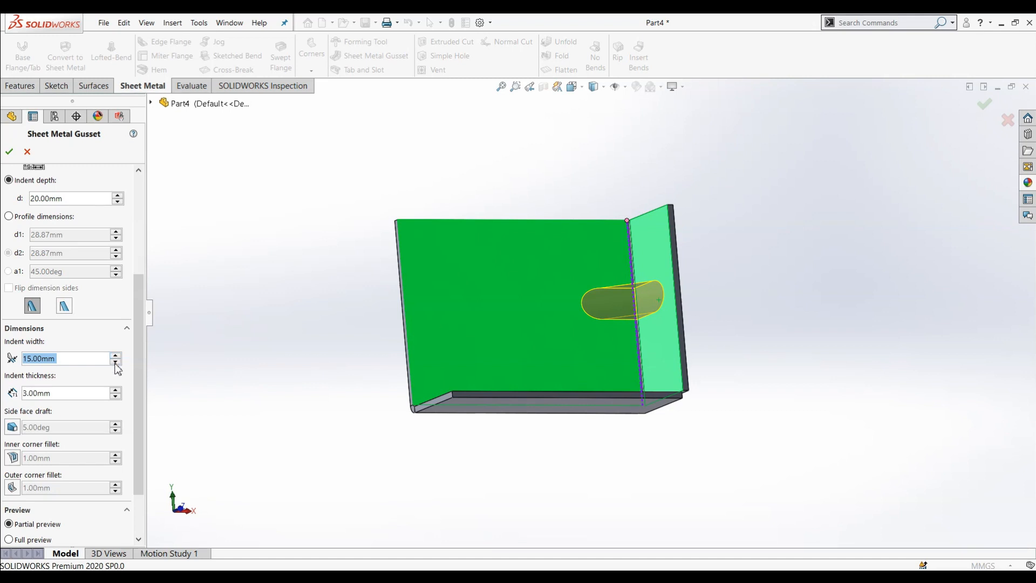
Set the gusset's indent thickness to 43 mm.
{"action": "left_click", "coordinate": [115, 390]}
{"action": "left_click", "coordinate": [115, 390]}
{"action": "left_click", "coordinate": [115, 390]}
{"action": "middle_click_drag", "start_coordinate": [233, 403], "coordinate": [214, 360]}
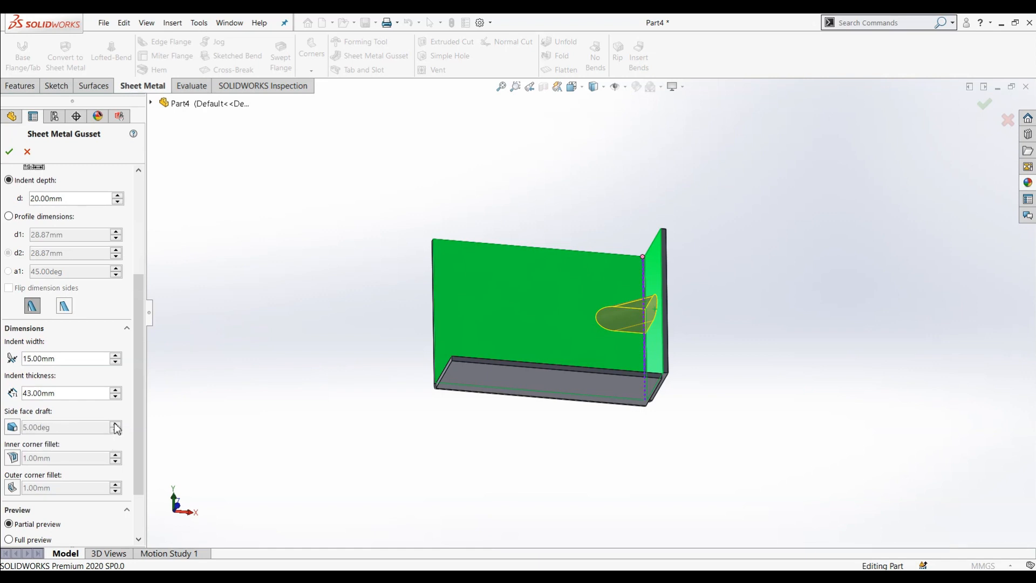
Compare the rounded and flat gusset shapes and choose the flat gusset profile.
{"action": "left_click", "coordinate": [37, 308]}
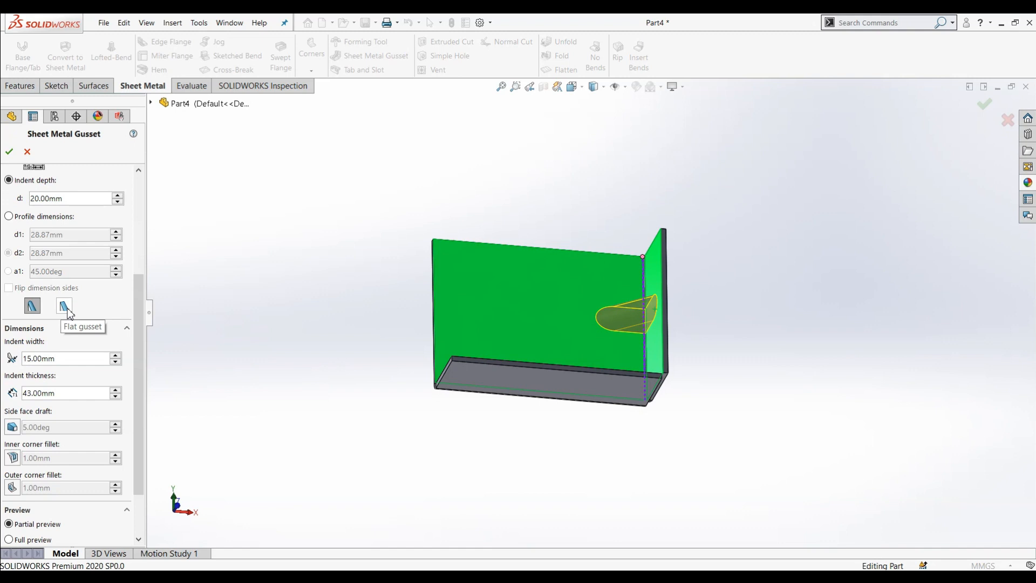
{"action": "left_click", "coordinate": [65, 307]}
{"action": "left_click", "coordinate": [33, 306]}
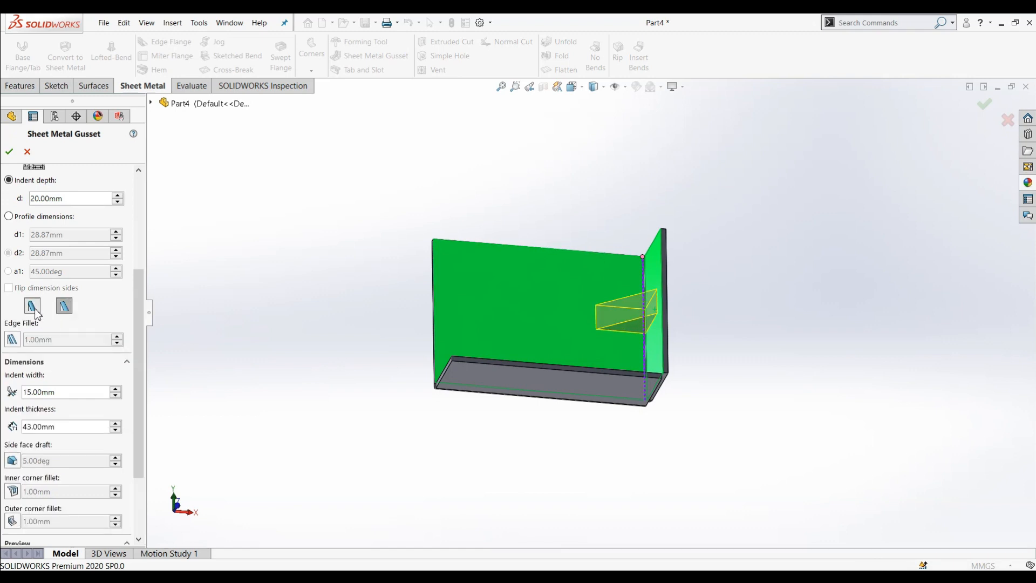
{"action": "left_click", "coordinate": [62, 308]}
{"action": "scroll", "coordinate": [70, 389], "scroll_direction": "down", "scroll_amount": 3}
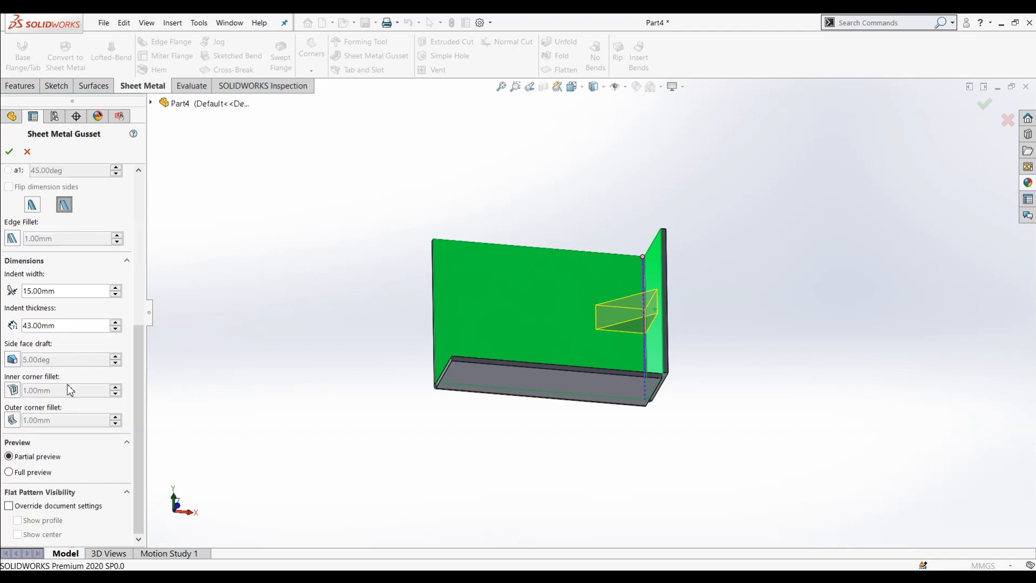
Try to create the flat gusset with an indent depth of 30 mm.
{"action": "scroll", "coordinate": [79, 303], "scroll_direction": "up", "scroll_amount": 8}
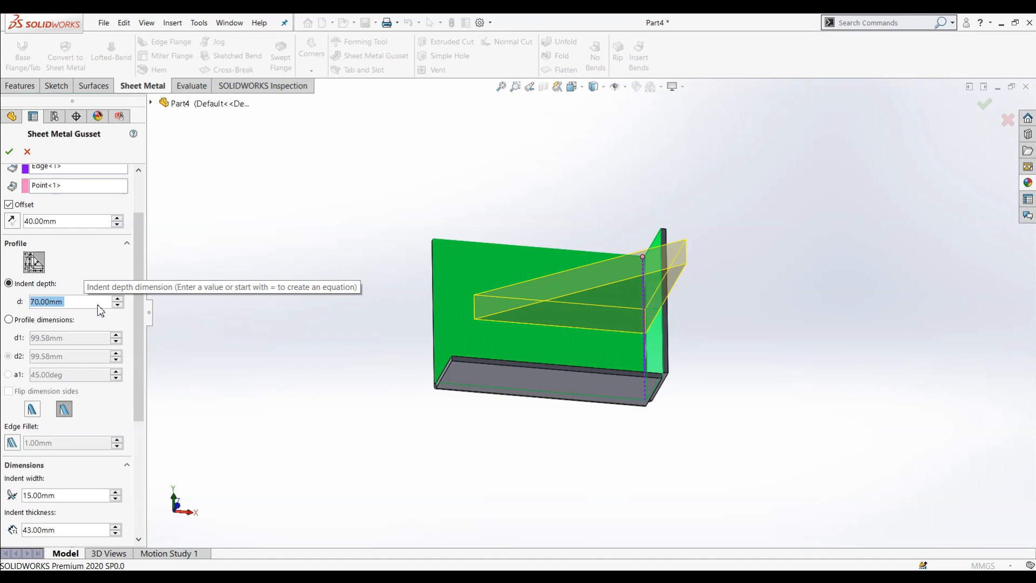
{"action": "left_click", "coordinate": [117, 305]}
{"action": "left_click", "coordinate": [117, 306]}
{"action": "left_click", "coordinate": [118, 305]}
{"action": "left_click", "coordinate": [118, 305]}
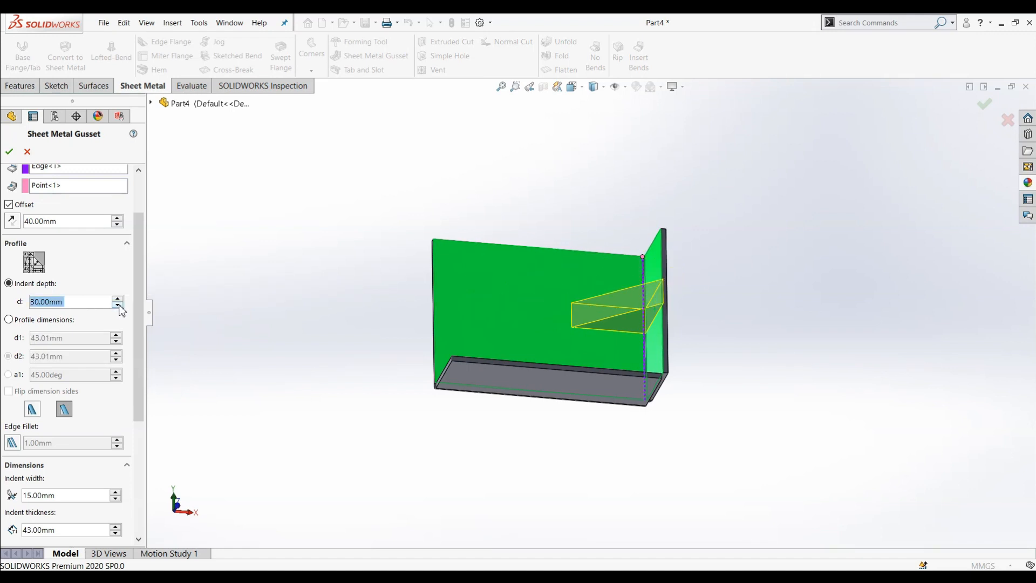
{"action": "left_click", "coordinate": [10, 152]}
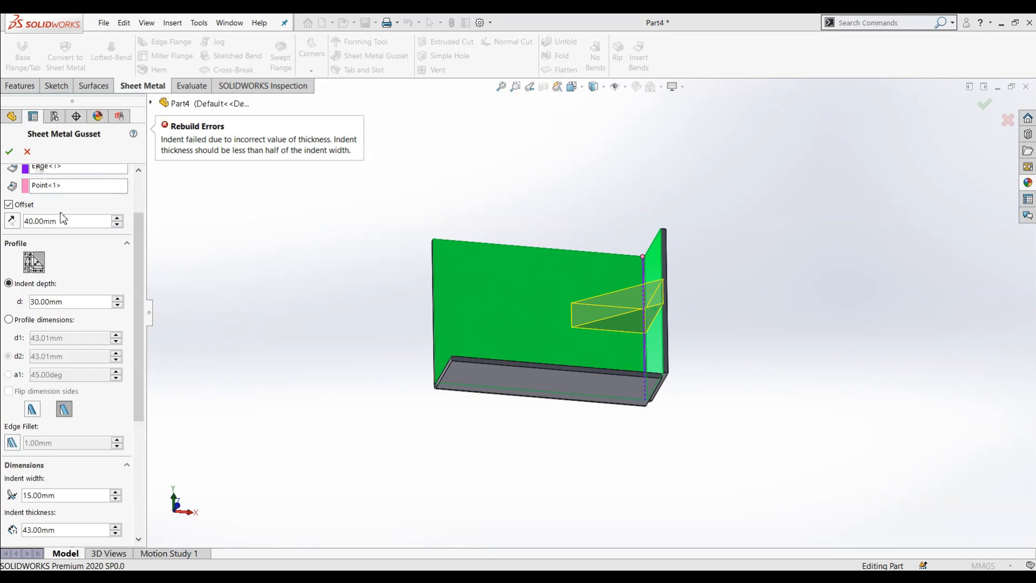
Create the flat gusset with an indent depth of 20 mm and an indent thickness of 3 mm.
{"action": "left_click", "coordinate": [117, 305]}
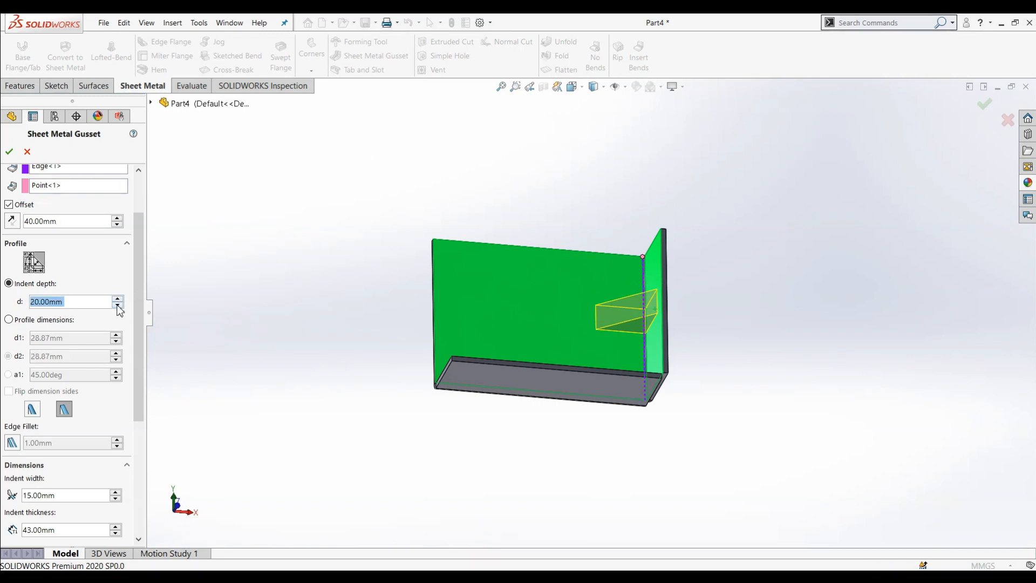
{"action": "left_click", "coordinate": [10, 152]}
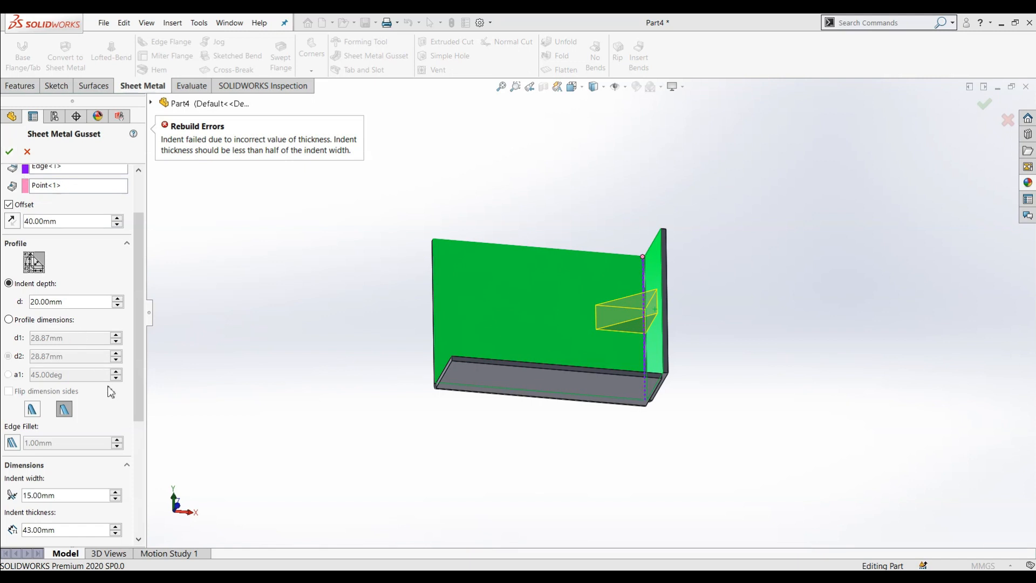
{"action": "scroll", "coordinate": [108, 421], "scroll_direction": "down", "scroll_amount": 3}
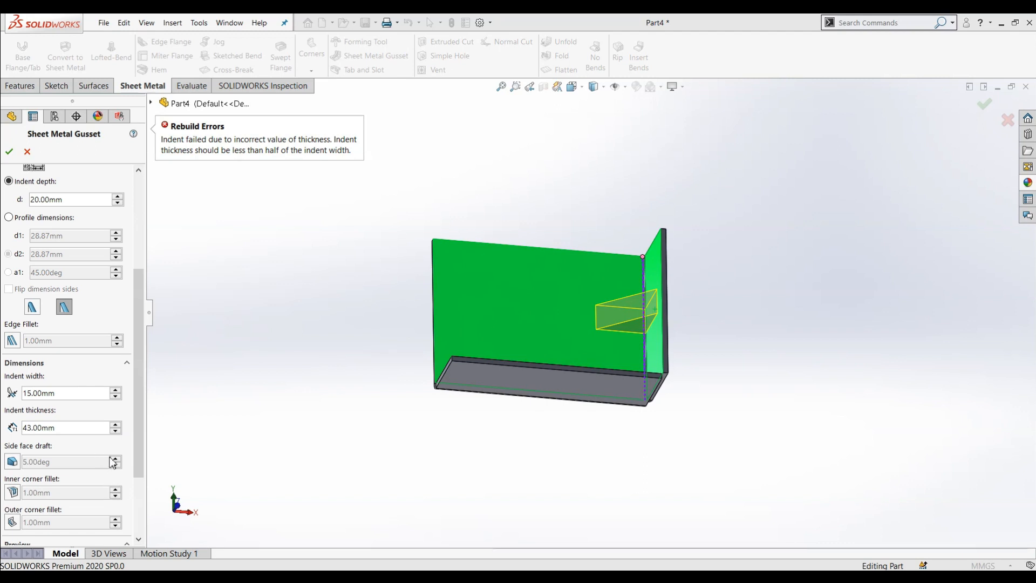
{"action": "left_click", "coordinate": [116, 431]}
{"action": "left_click", "coordinate": [116, 431]}
{"action": "left_click", "coordinate": [116, 431]}
{"action": "left_click", "coordinate": [115, 432]}
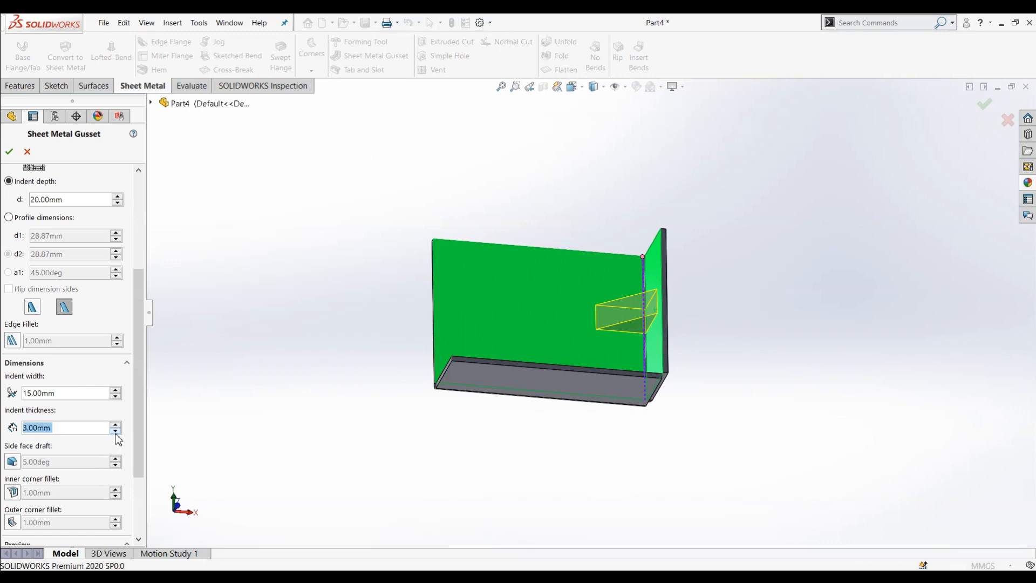
{"action": "left_click", "coordinate": [9, 151]}
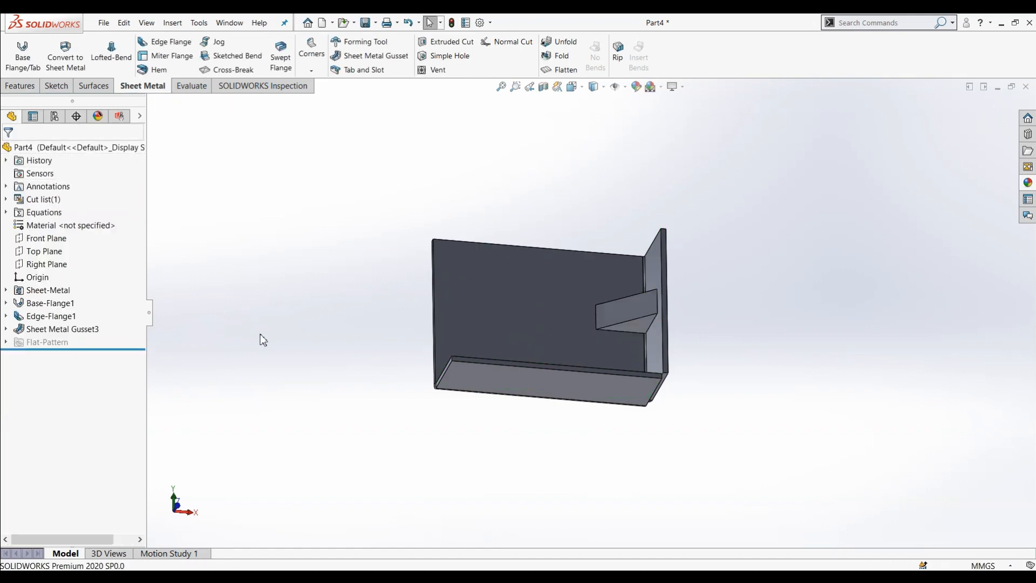
Examine the finished gusset from the inner and outer sides of the bend.
{"action": "middle_click_drag", "start_coordinate": [268, 335], "coordinate": [337, 367]}
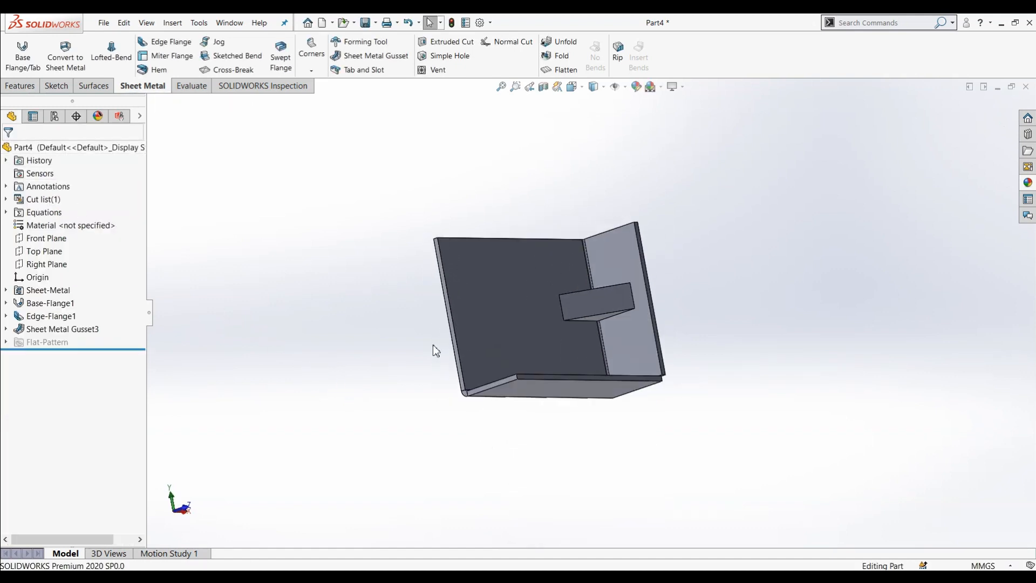
{"action": "scroll", "coordinate": [635, 324], "scroll_direction": "down", "scroll_amount": 5}
{"action": "scroll", "coordinate": [587, 328], "scroll_direction": "up", "scroll_amount": 1}
{"action": "middle_click_drag", "start_coordinate": [586, 328], "coordinate": [376, 268]}
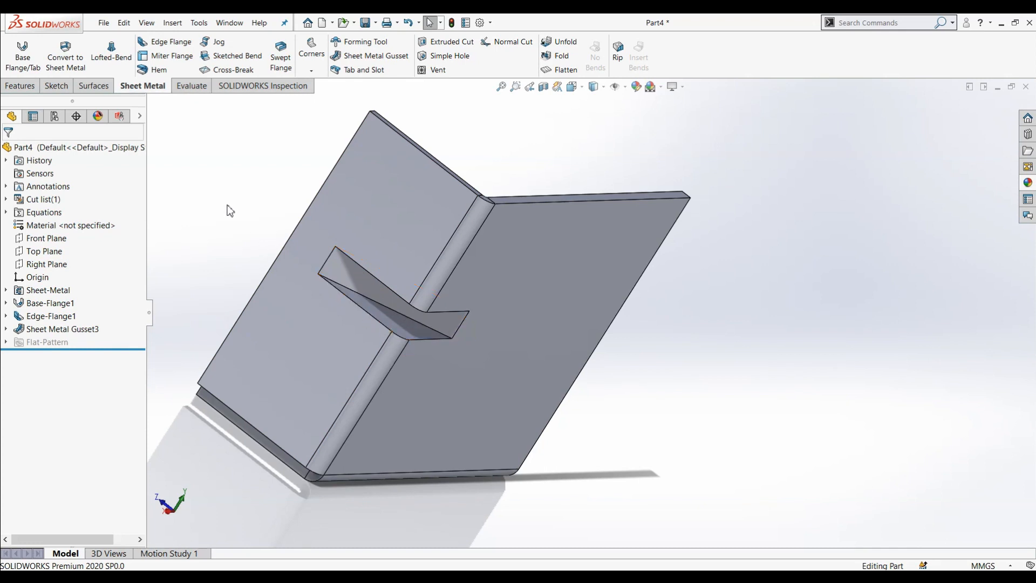
{"action": "middle_click_drag", "start_coordinate": [229, 211], "coordinate": [327, 363]}
{"action": "middle_click_drag", "start_coordinate": [659, 509], "coordinate": [519, 376]}
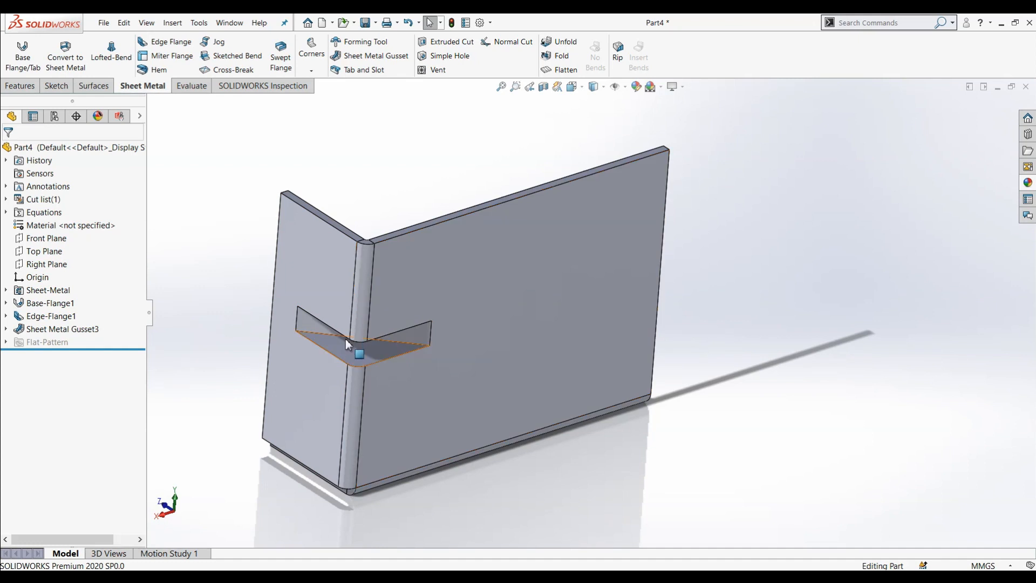
{"action": "middle_click_drag", "start_coordinate": [225, 266], "coordinate": [319, 393]}
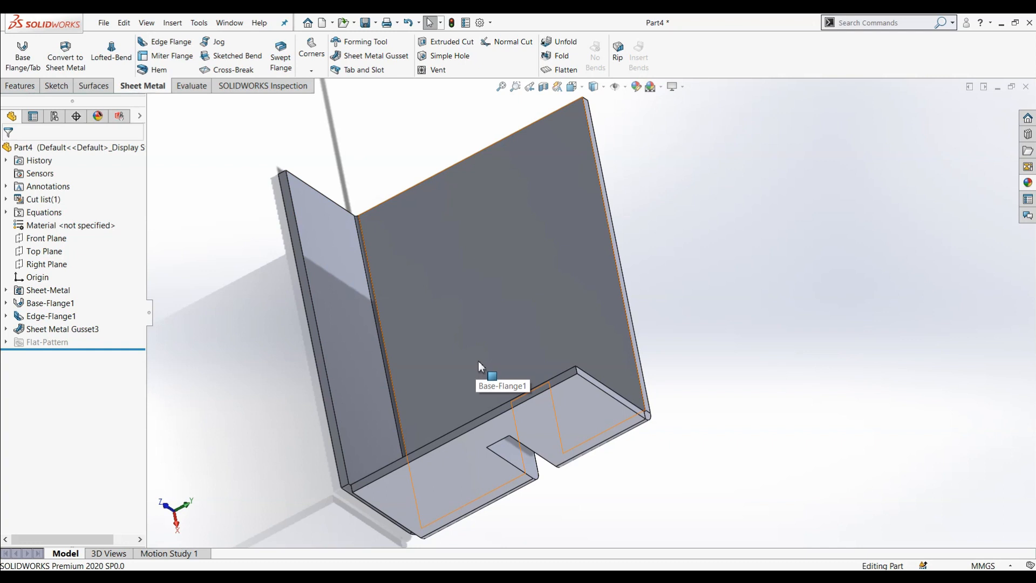
{"action": "middle_click_drag", "start_coordinate": [473, 321], "coordinate": [508, 427]}
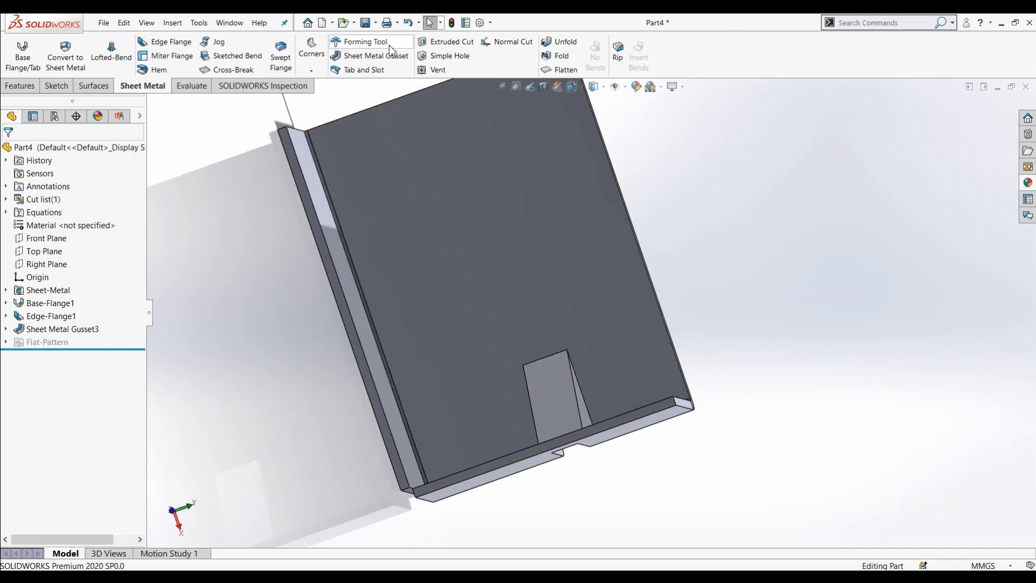
Start a second gusset between the other flange's inner face and the large base face, with a 60 mm offset.
{"action": "left_click", "coordinate": [381, 59]}
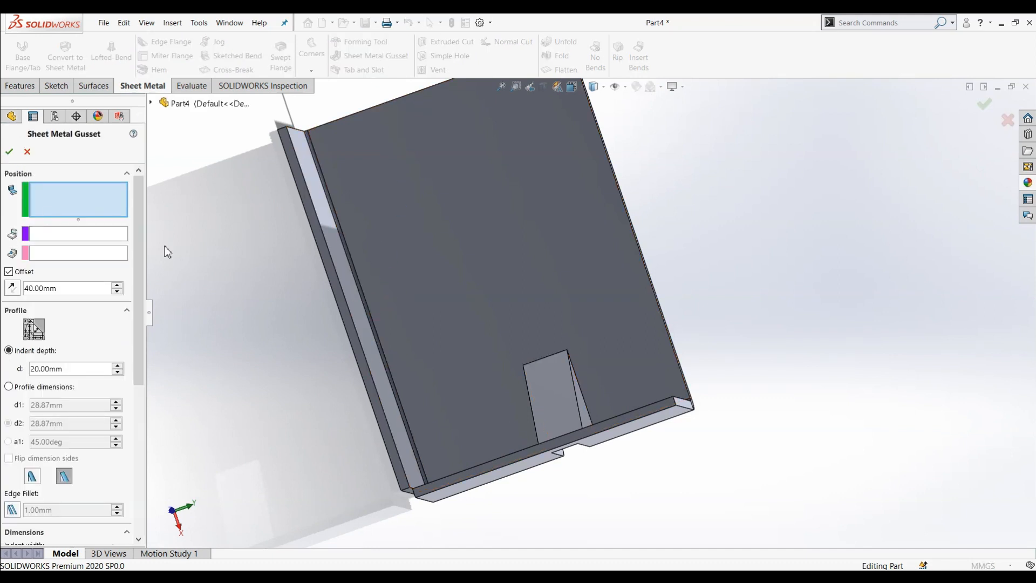
{"action": "left_click", "coordinate": [361, 325]}
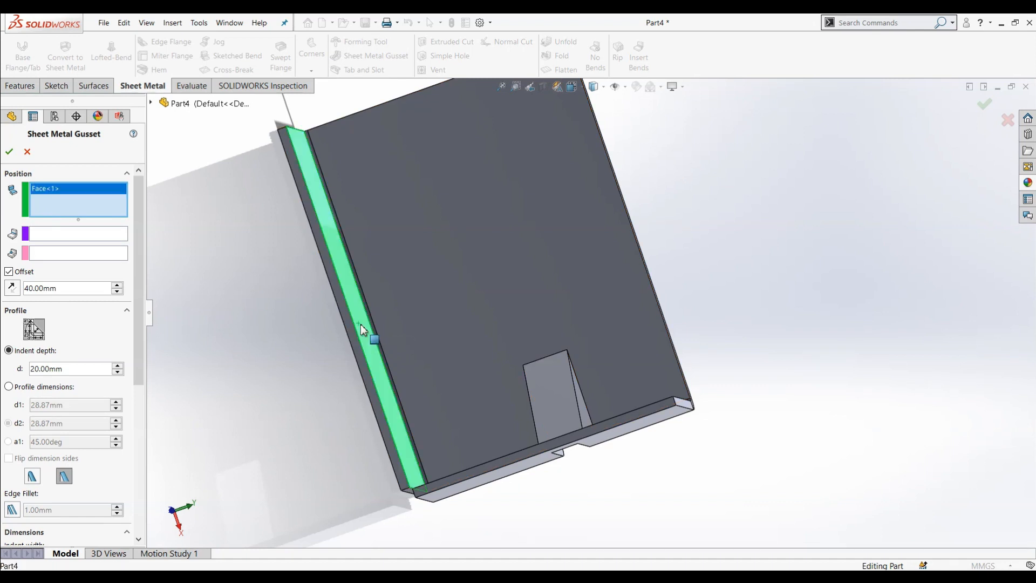
{"action": "left_click", "coordinate": [414, 312]}
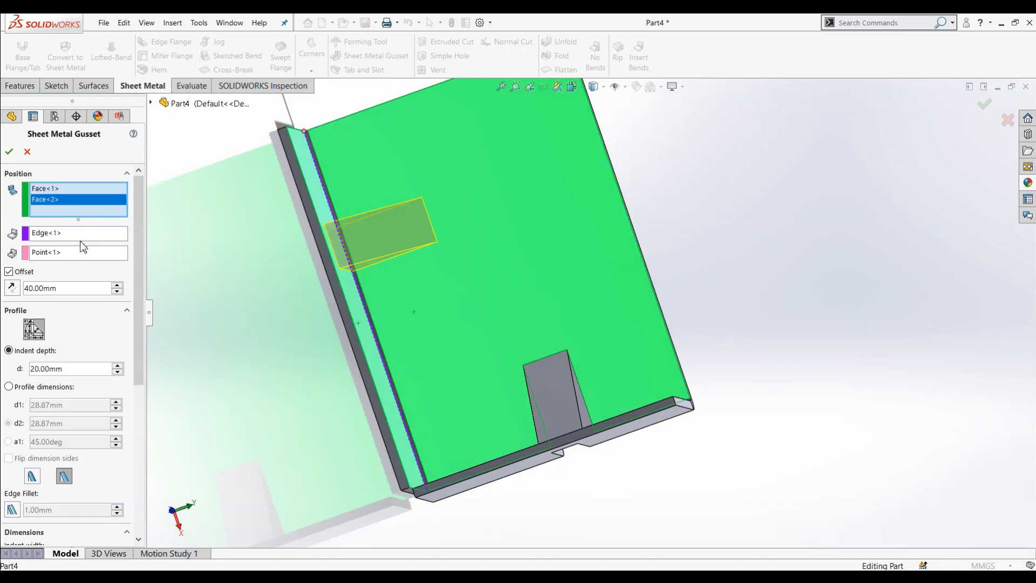
{"action": "left_click", "coordinate": [118, 286]}
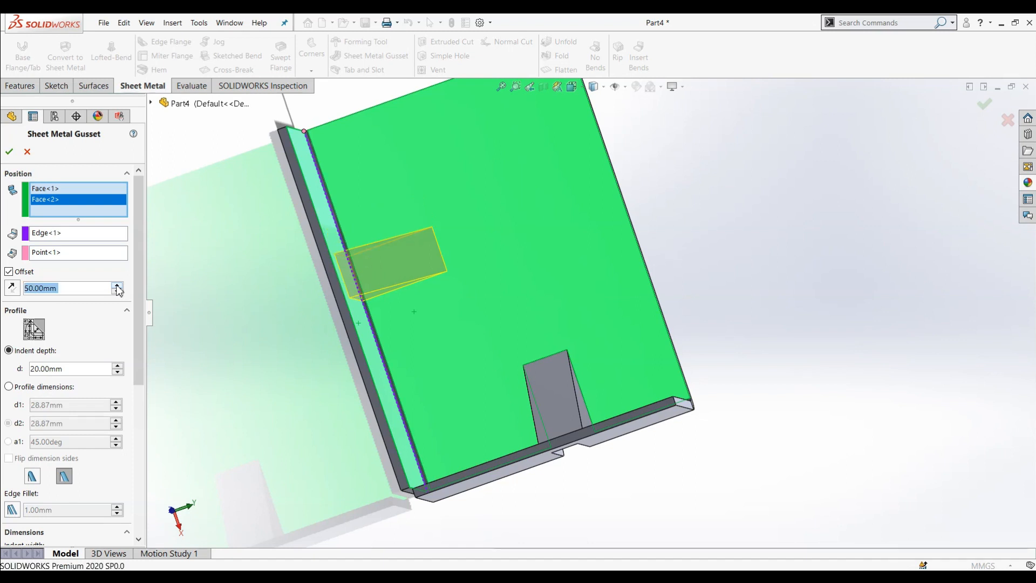
{"action": "left_click", "coordinate": [117, 286]}
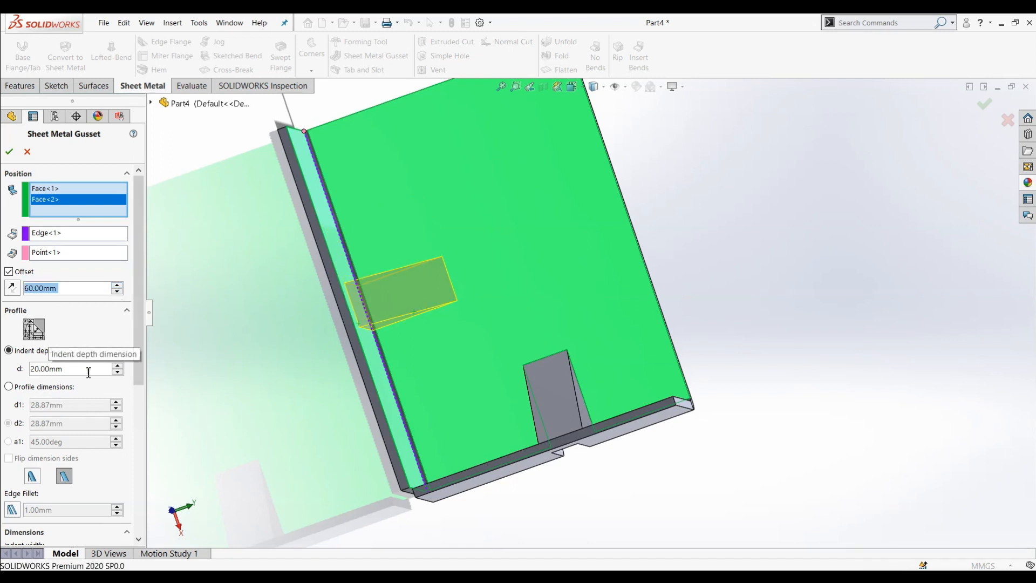
Try an indent depth of 30 mm on the second gusset, and set it back to 20 mm.
{"action": "middle_click_drag", "start_coordinate": [247, 415], "coordinate": [398, 342]}
{"action": "left_click", "coordinate": [117, 366]}
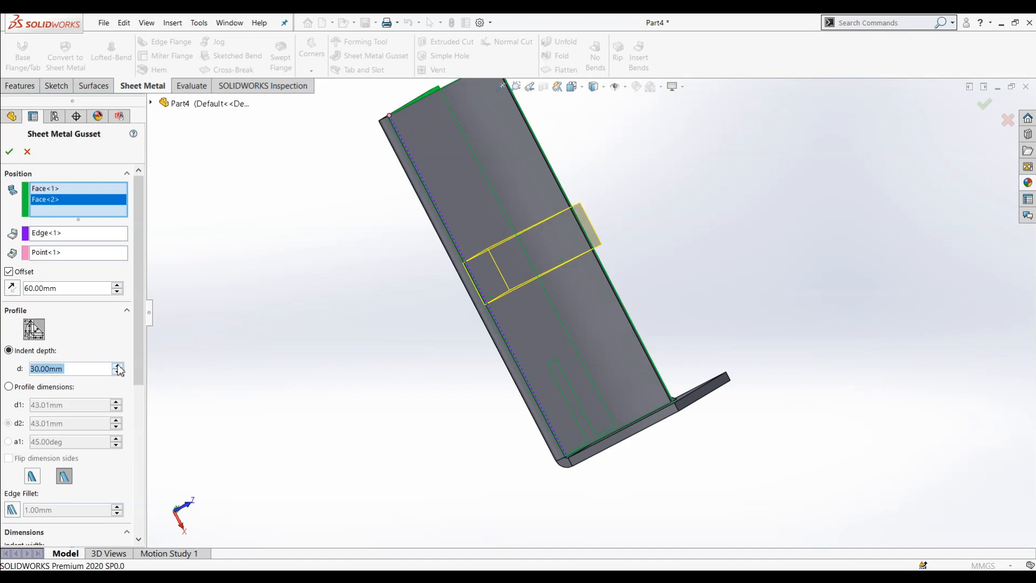
{"action": "left_click", "coordinate": [118, 371]}
Switch the second gusset's profile to the rounded gusset shape.
{"action": "middle_click_drag", "start_coordinate": [240, 377], "coordinate": [250, 331]}
{"action": "scroll", "coordinate": [52, 425], "scroll_direction": "down", "scroll_amount": 3}
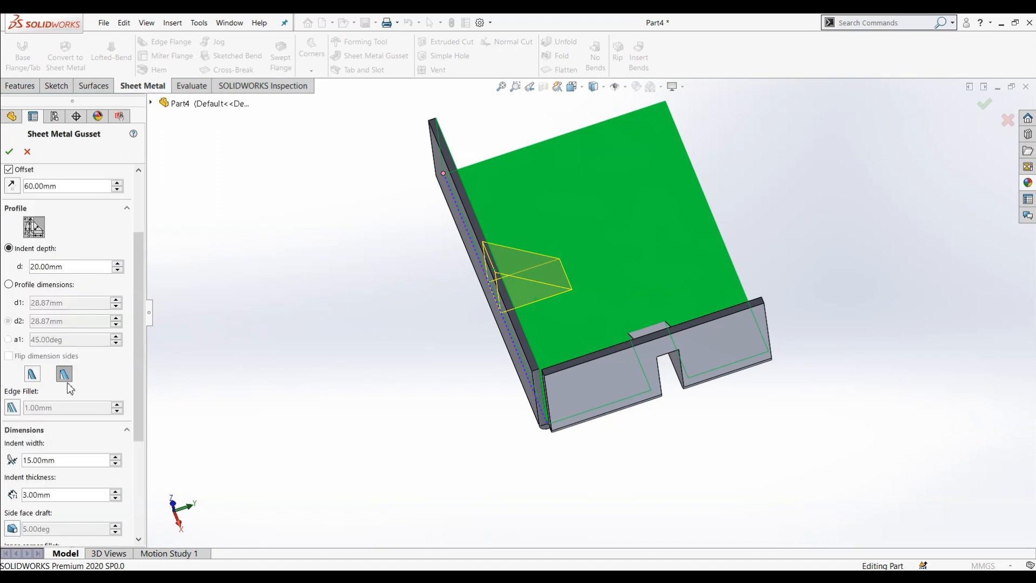
{"action": "left_click", "coordinate": [34, 373]}
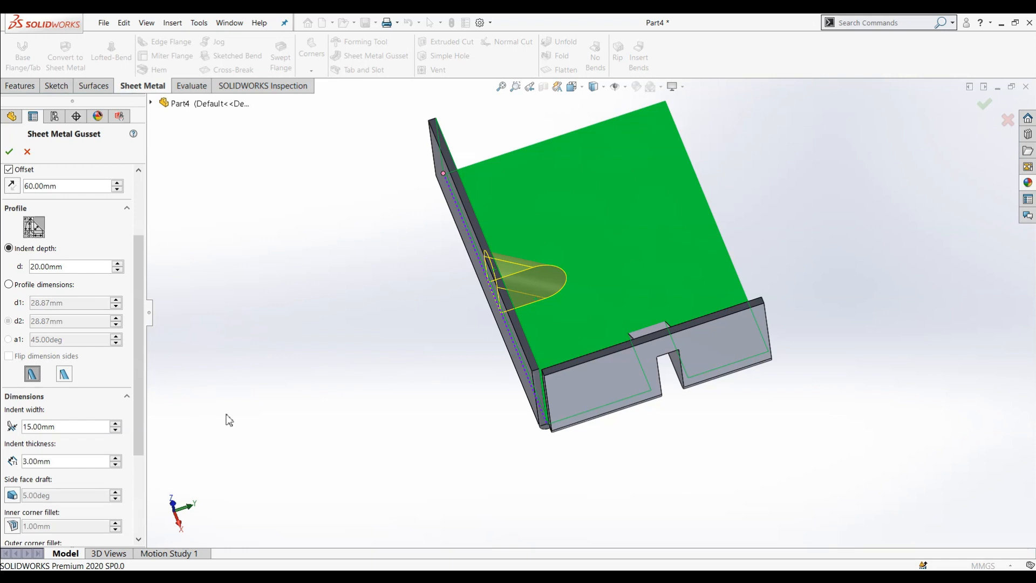
{"action": "double_click", "coordinate": [72, 463]}
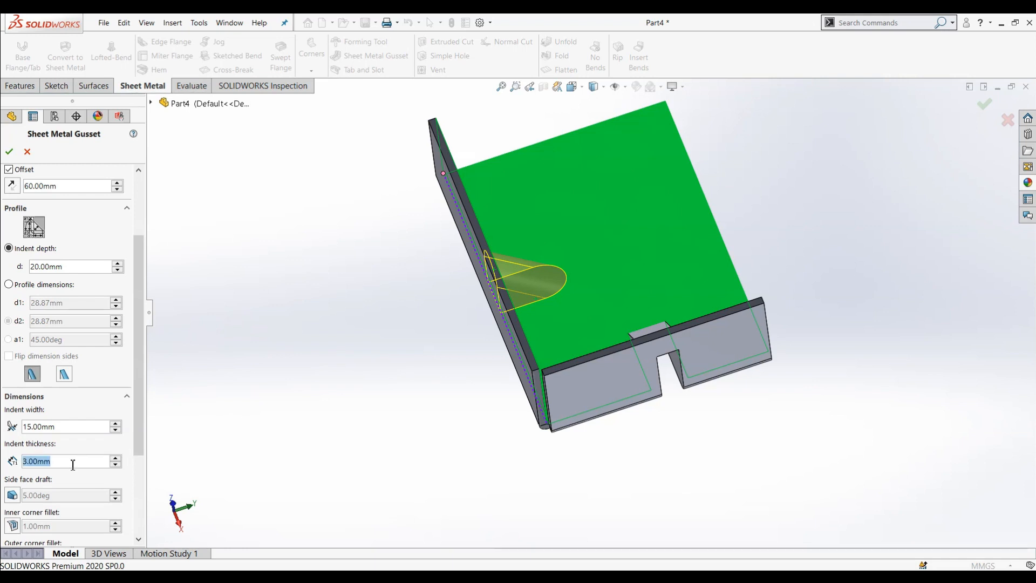
{"action": "type", "text": "5"}
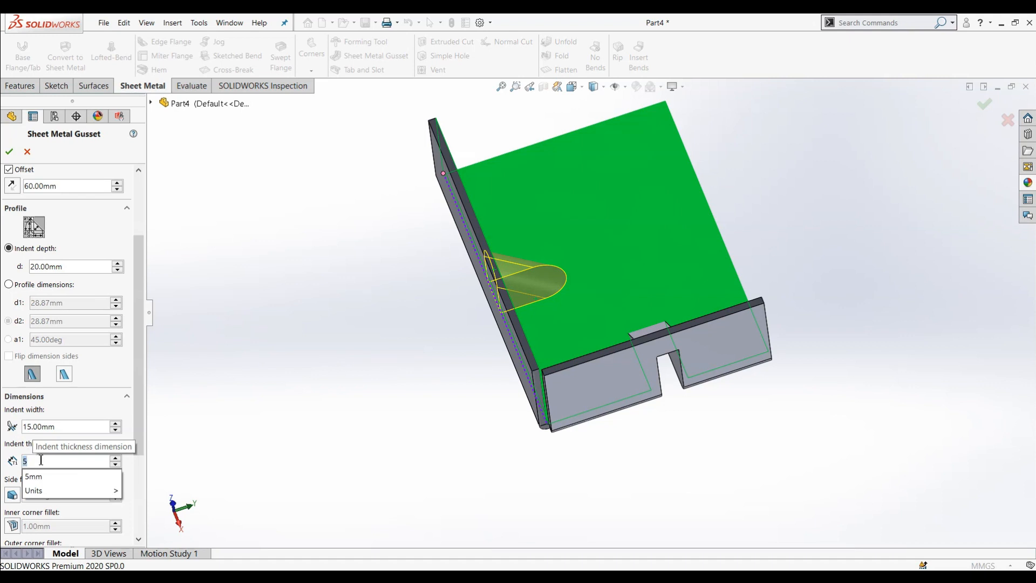
{"action": "key", "text": "Escape"}
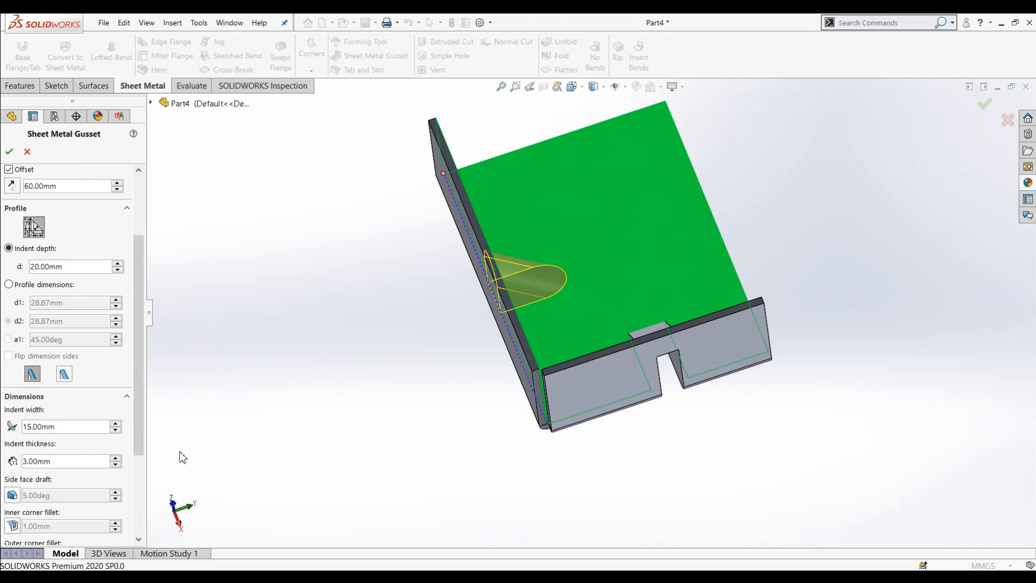
Create the rounded gusset with an indent width of 15 mm and an indent thickness of 3 mm.
{"action": "scroll", "coordinate": [116, 453], "scroll_direction": "down", "scroll_amount": 3}
{"action": "scroll", "coordinate": [115, 453], "scroll_direction": "up", "scroll_amount": 5}
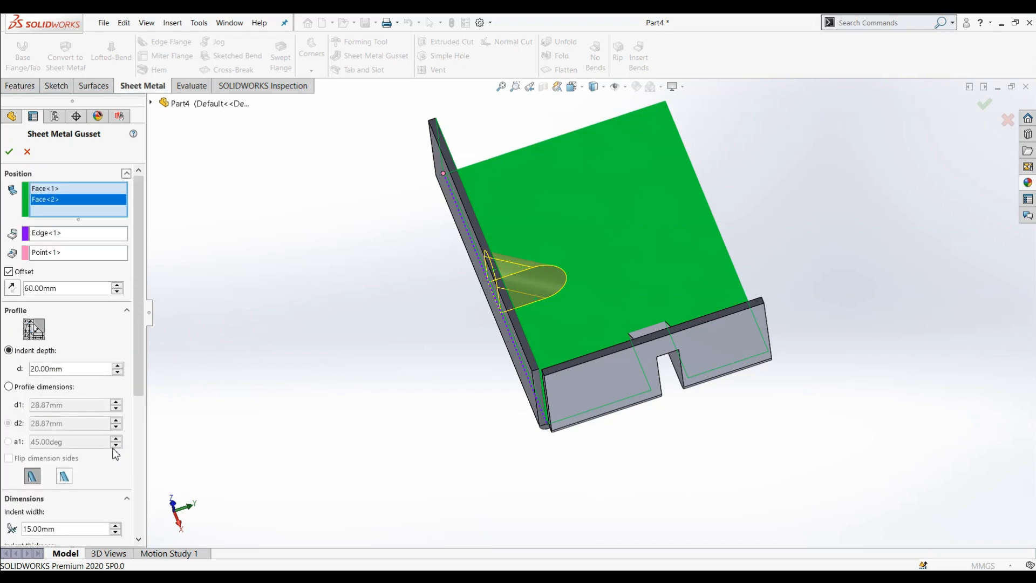
{"action": "scroll", "coordinate": [37, 406], "scroll_direction": "down", "scroll_amount": 5}
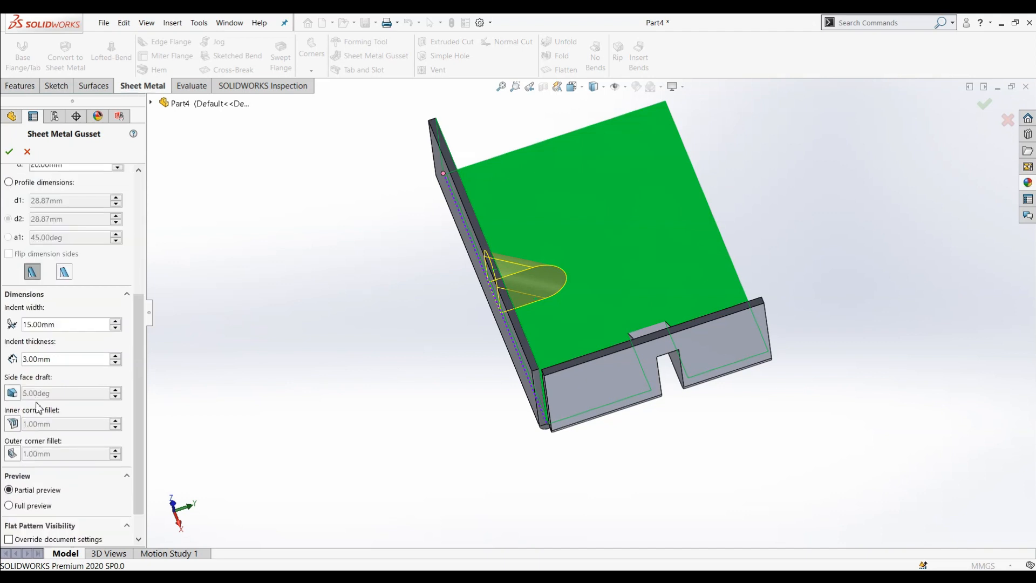
{"action": "left_click", "coordinate": [115, 321]}
{"action": "left_click", "coordinate": [115, 327]}
{"action": "left_click", "coordinate": [9, 151]}
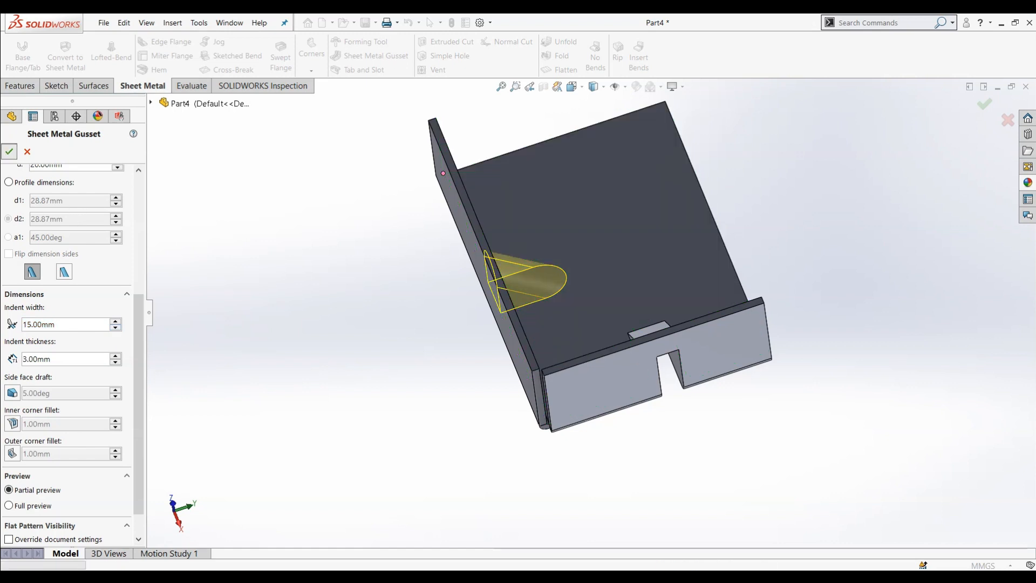
Examine the rounded gusset from the inner and outer sides of its bend and compare it with the flat gusset.
{"action": "middle_click_drag", "start_coordinate": [329, 334], "coordinate": [326, 423]}
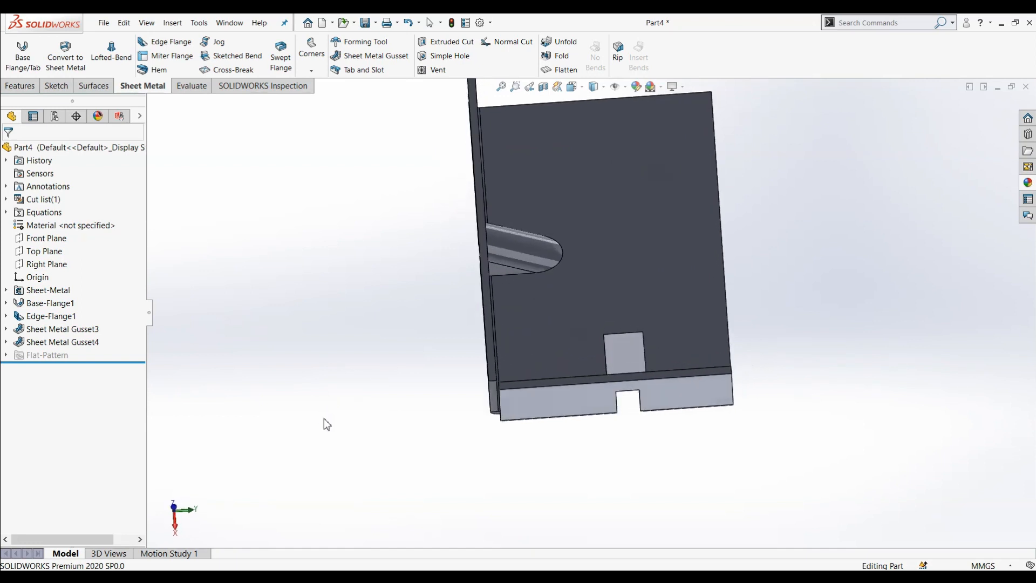
{"action": "scroll", "coordinate": [447, 225], "scroll_direction": "down", "scroll_amount": 3}
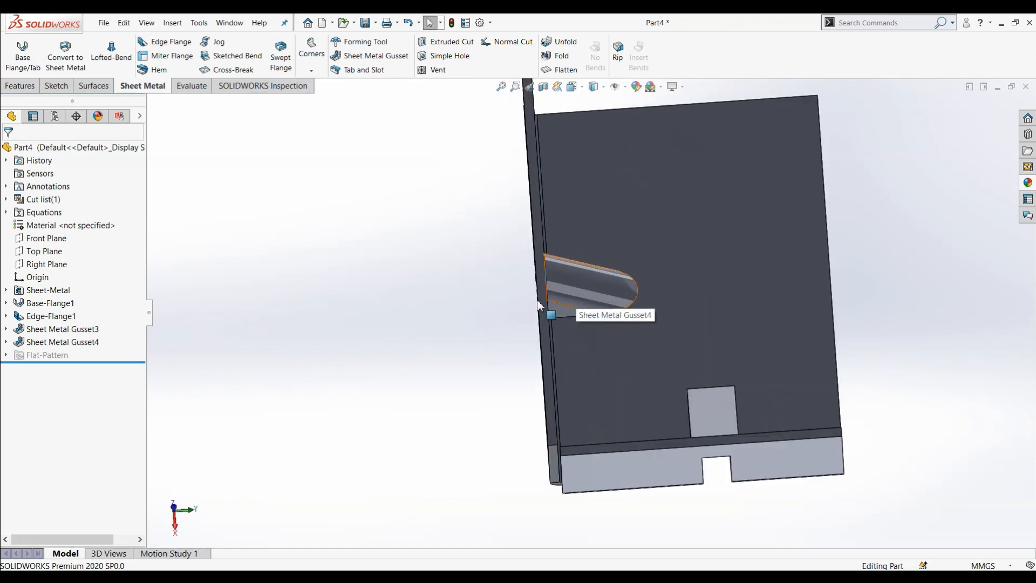
{"action": "middle_click_drag", "start_coordinate": [494, 304], "coordinate": [604, 323]}
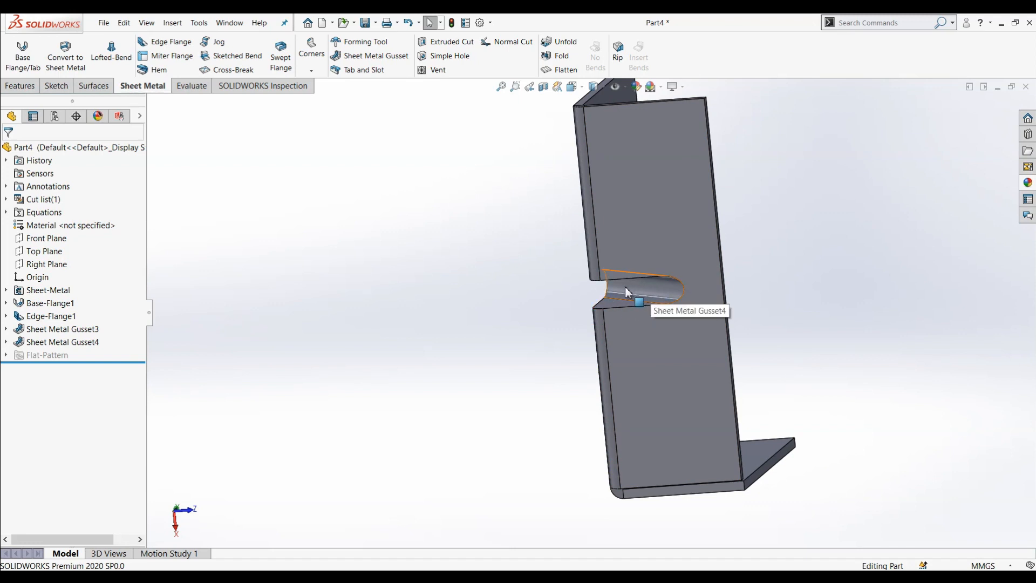
{"action": "middle_click_drag", "start_coordinate": [641, 290], "coordinate": [550, 312]}
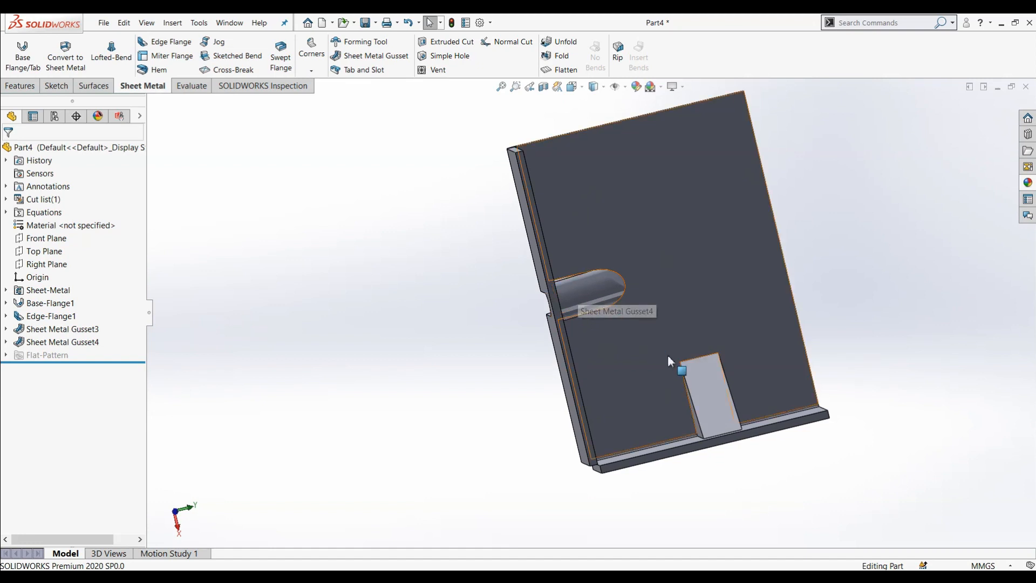
{"action": "middle_click_drag", "start_coordinate": [745, 442], "coordinate": [610, 403]}
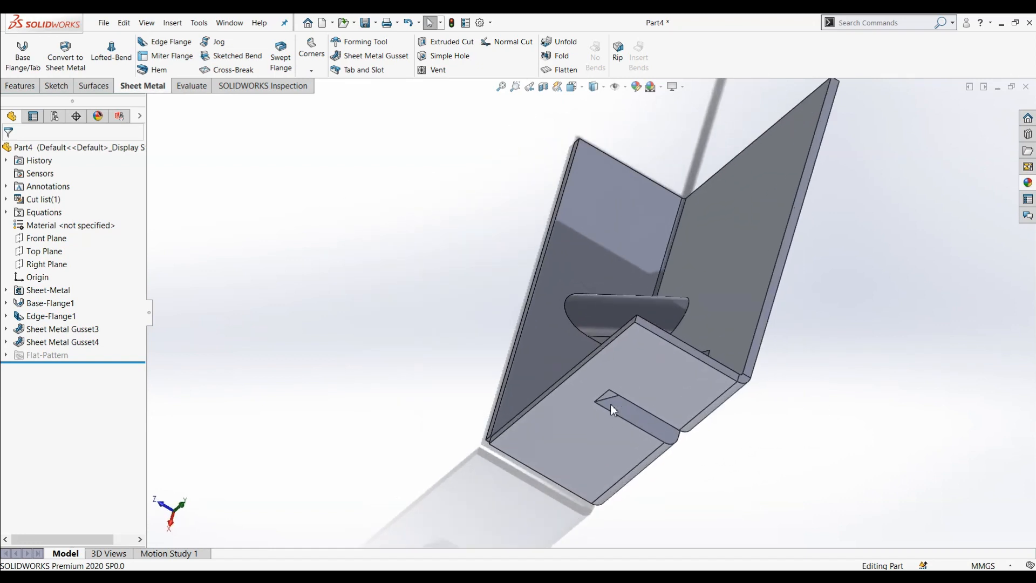
{"action": "middle_click_drag", "start_coordinate": [445, 252], "coordinate": [491, 292]}
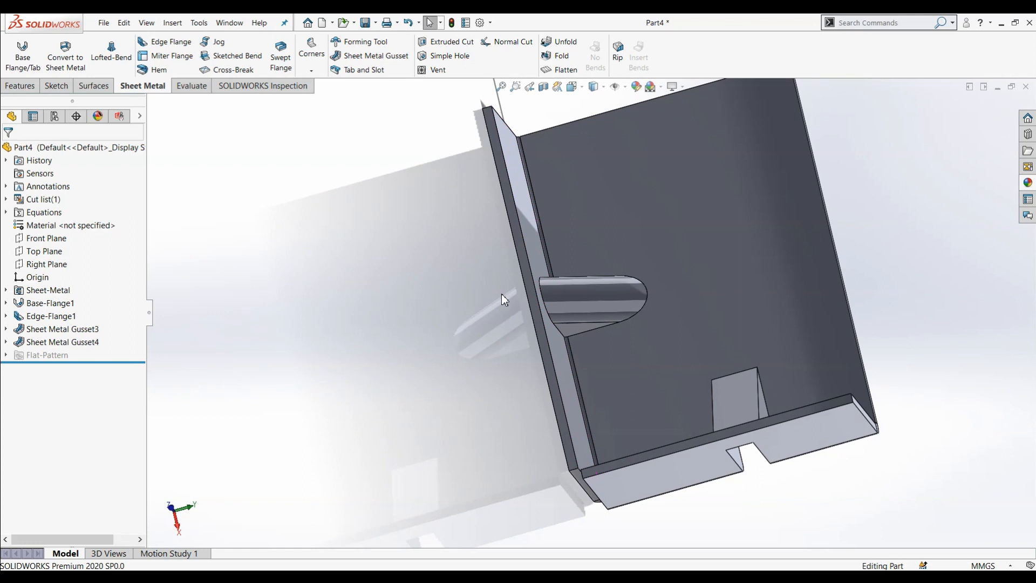